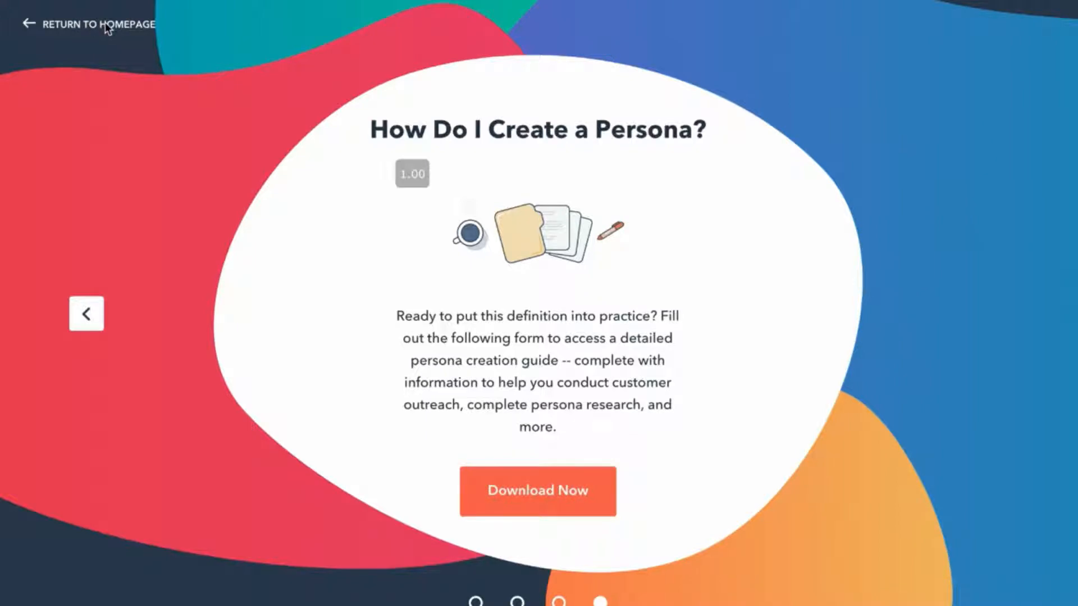
- Return to the homepage, start building a persona, and pick the blond, bearded avatar with glasses
click(105, 25)
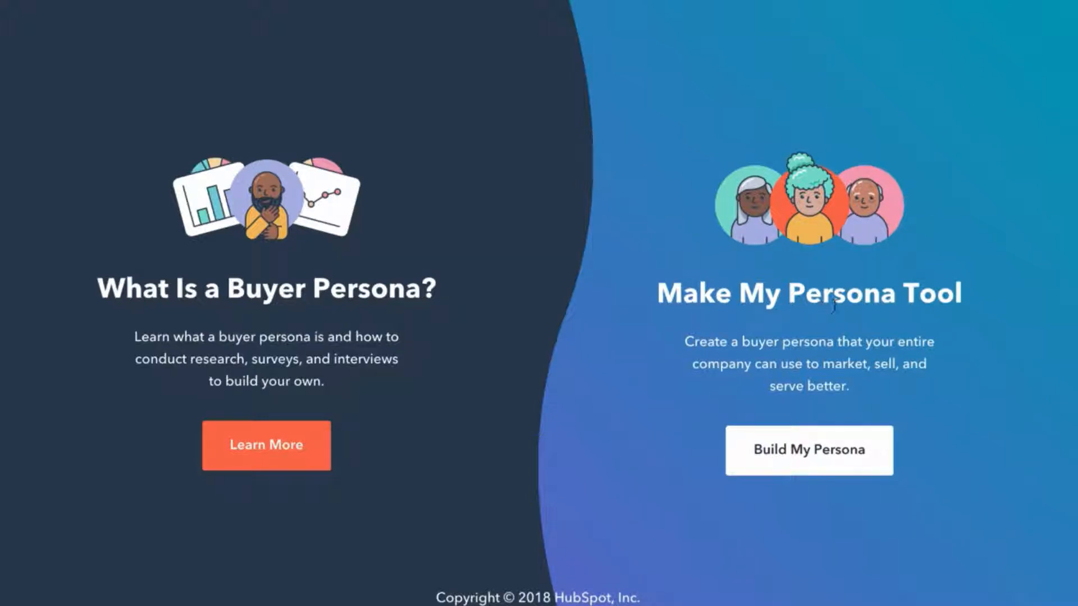
click(834, 455)
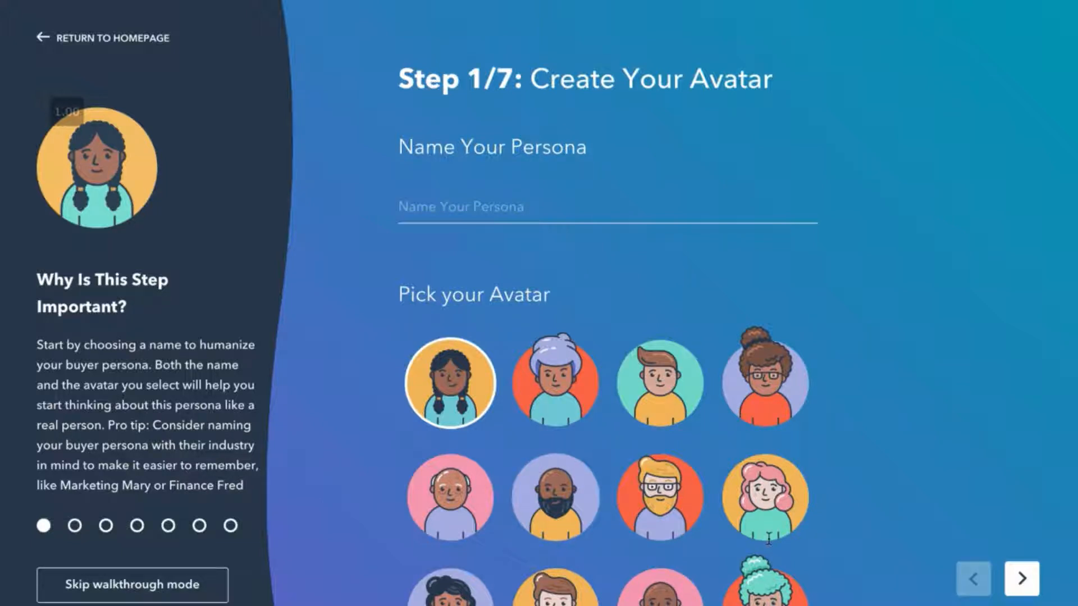
scroll(606, 494, down, 4)
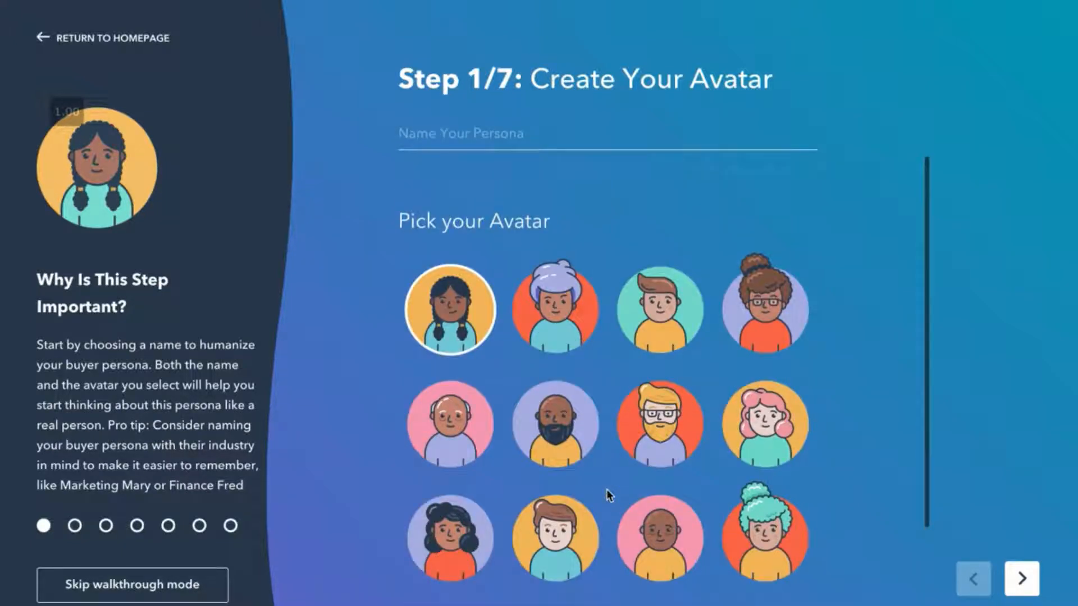
scroll(606, 488, up, 4)
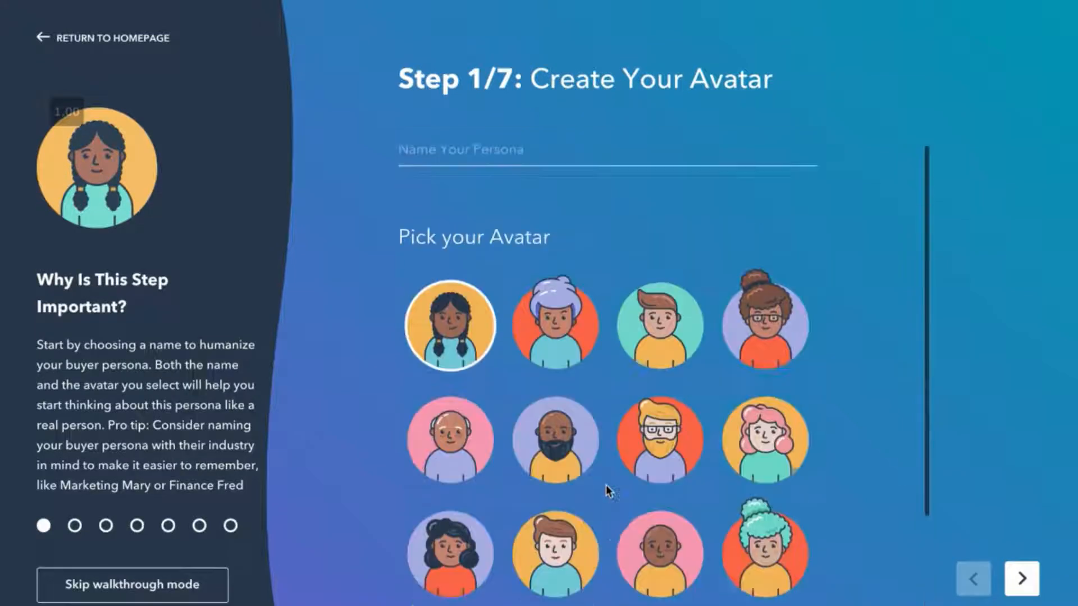
scroll(605, 485, down, 4)
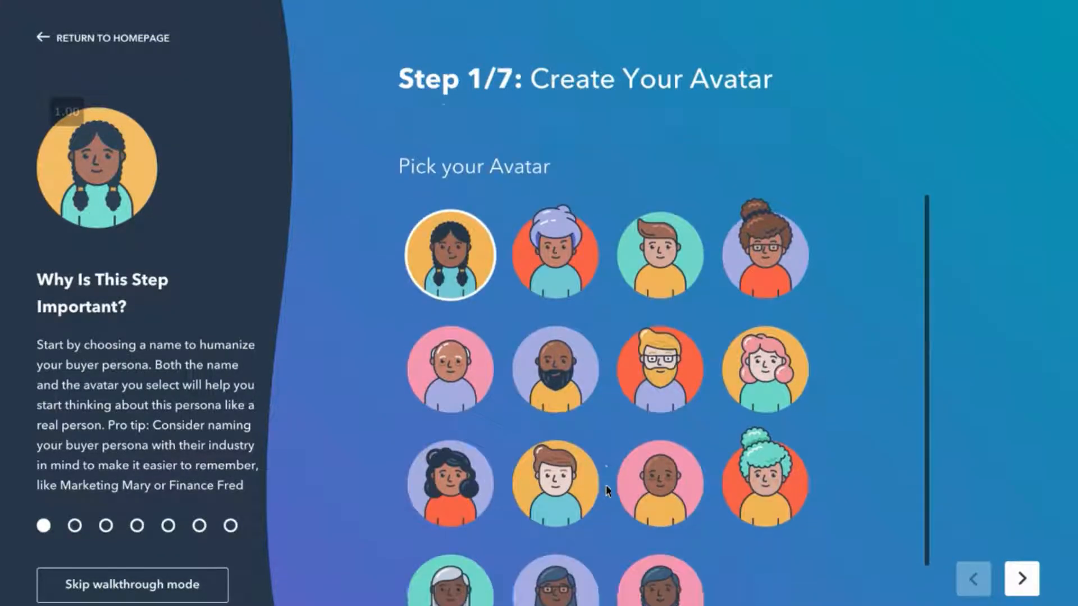
scroll(605, 484, up, 3)
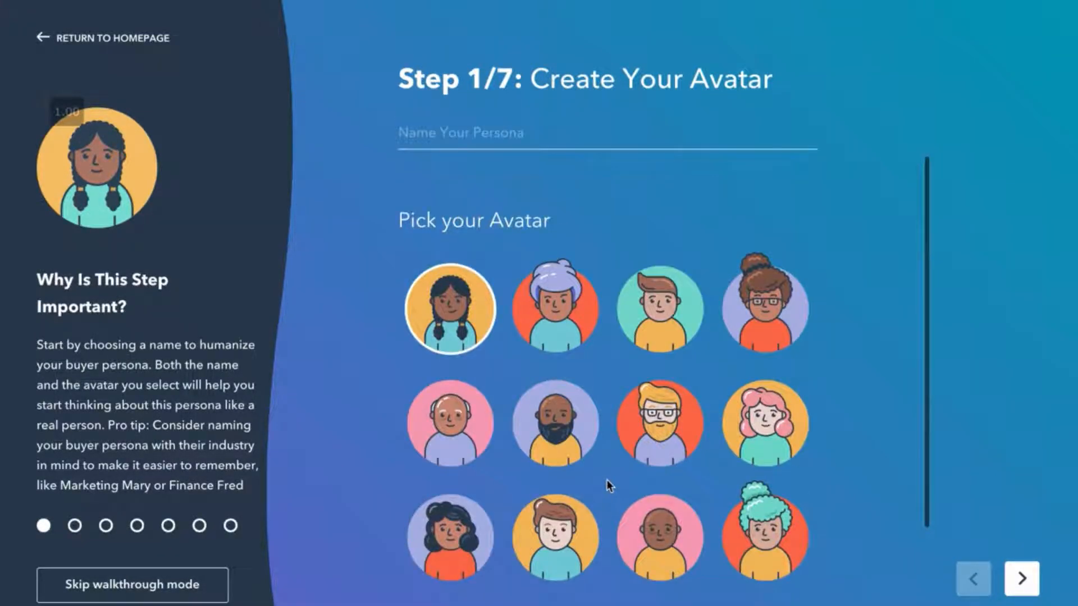
click(666, 424)
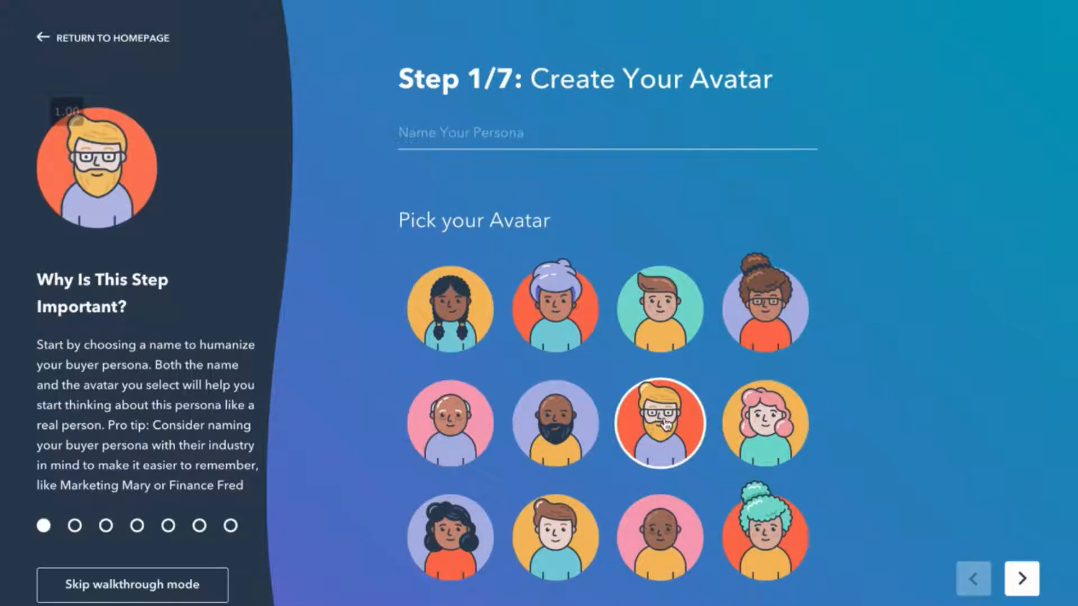
- Name the persona "Dairy Guy Dan"
scroll(667, 425, up, 1)
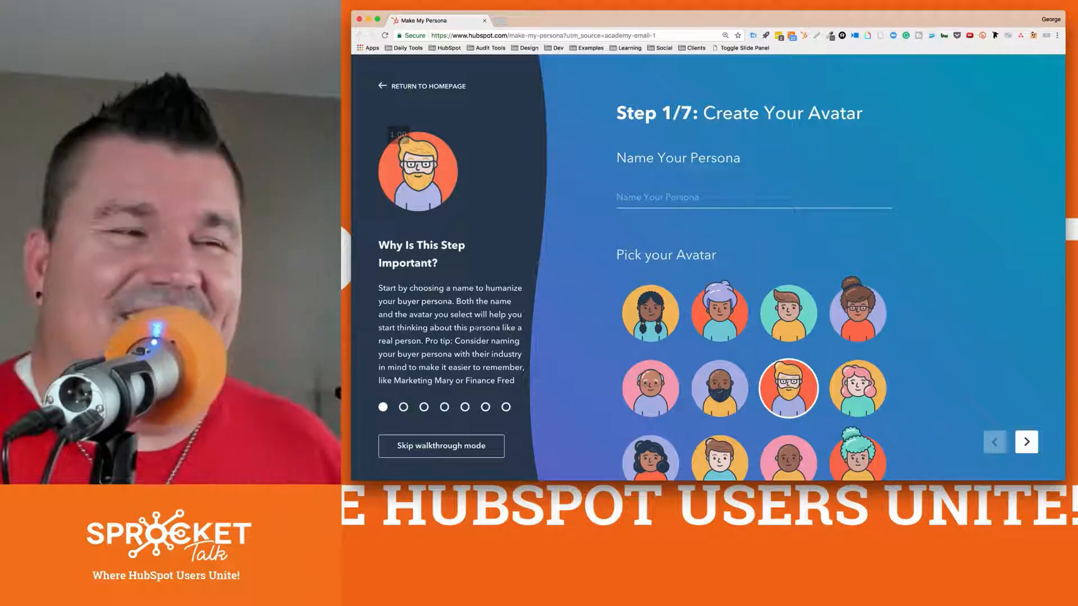
click(638, 199)
text(Daily Guy Dan)
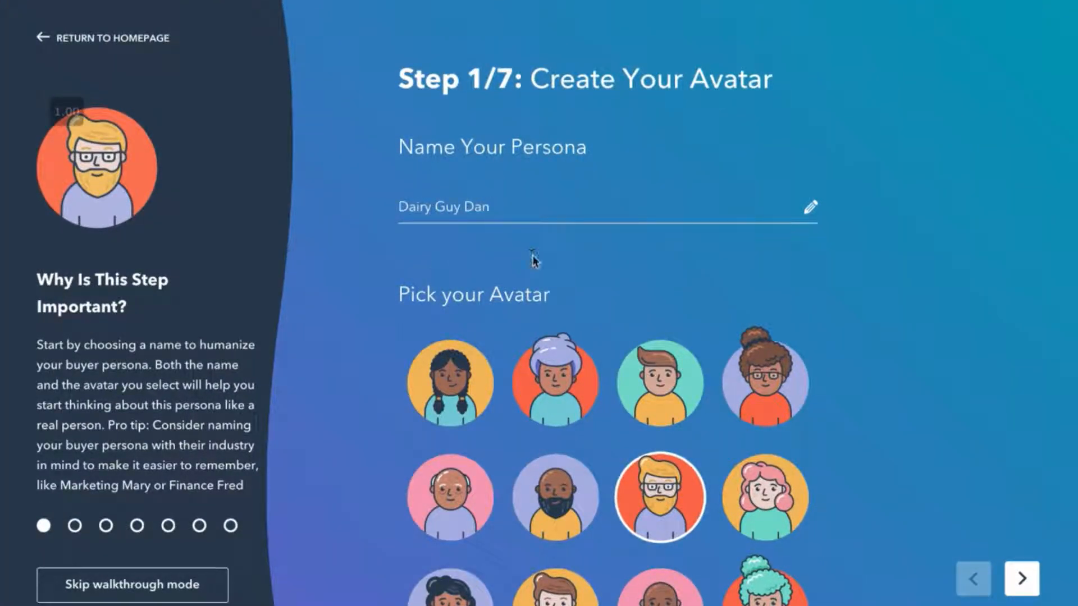
click(339, 430)
- Complete the demographic traits with age 45 to 54 years and an associate degree, and continue to the business questions
click(78, 527)
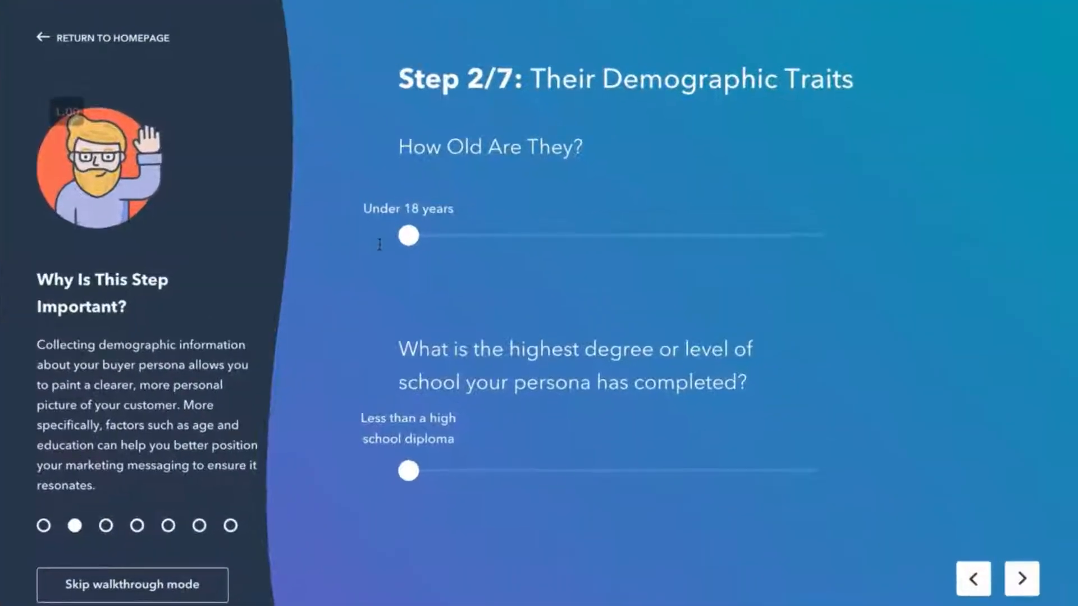
drag(408, 236, 704, 240)
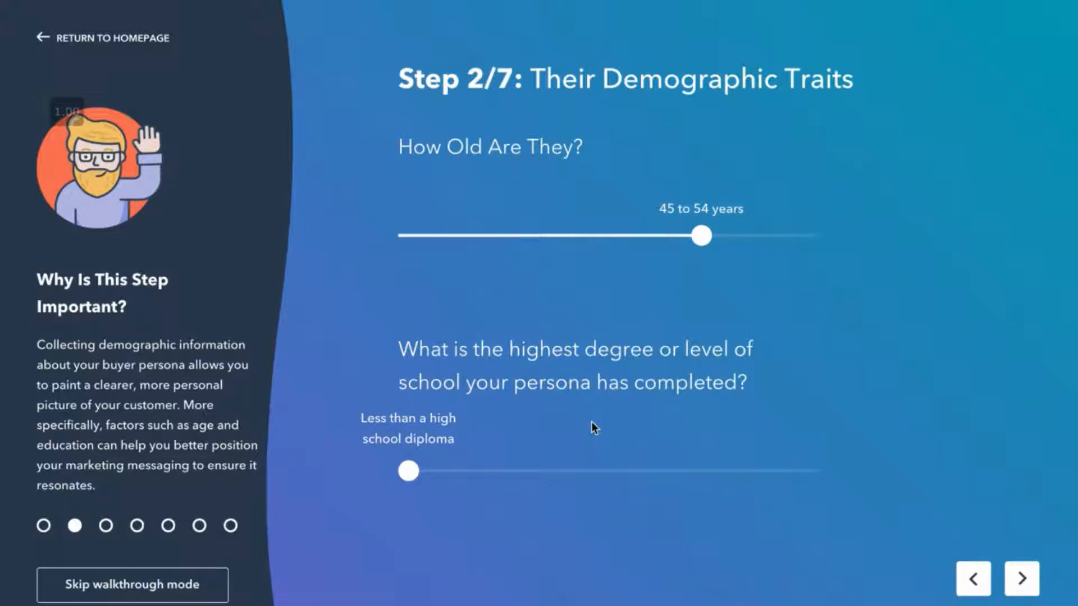
drag(408, 472, 524, 476)
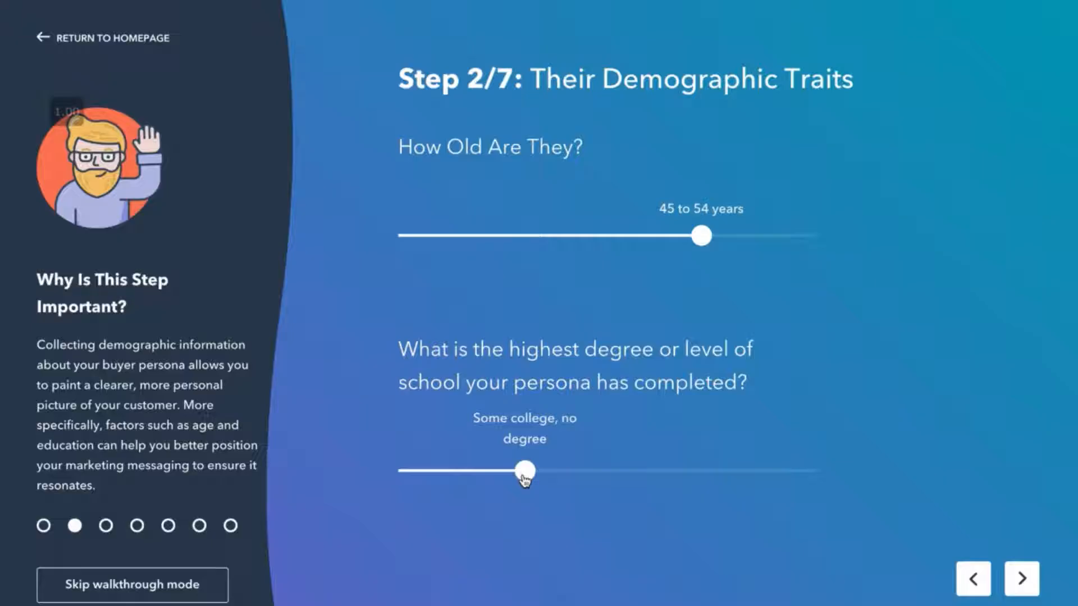
drag(524, 477, 571, 476)
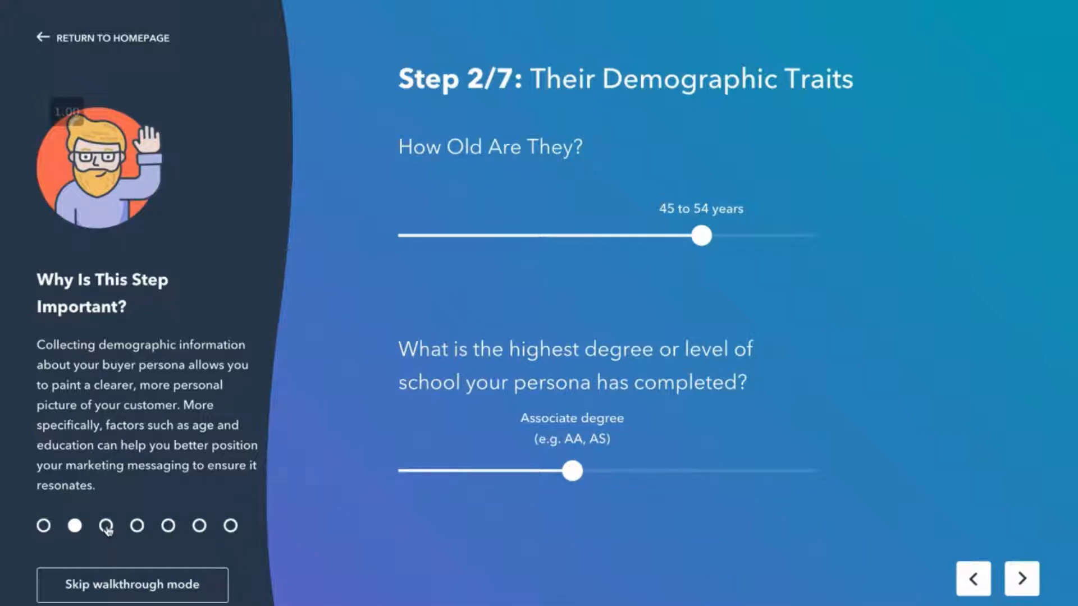
click(107, 526)
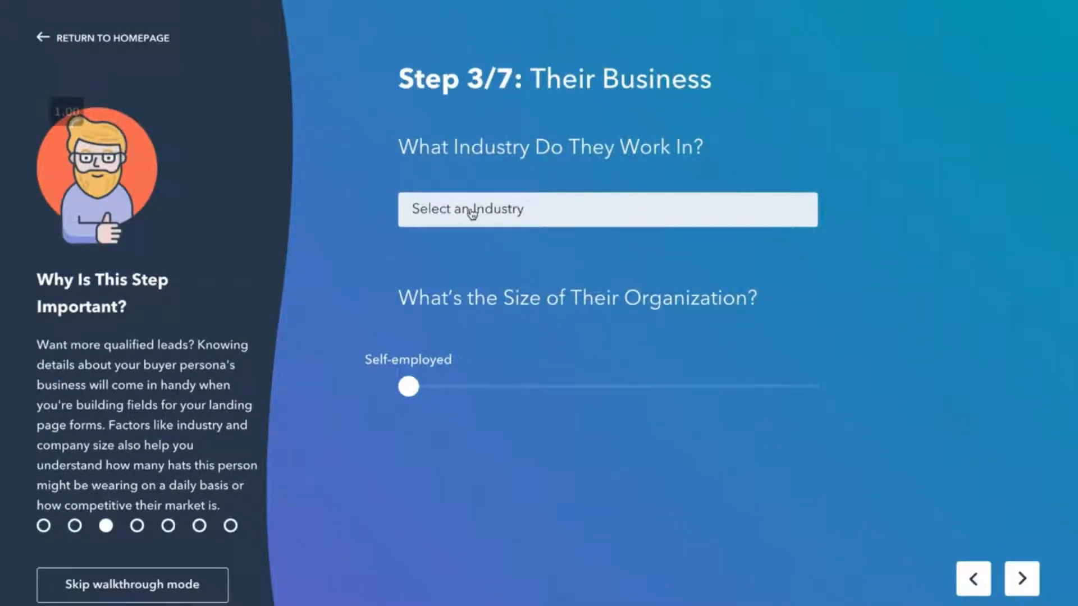
- Choose Food & Beverage as the industry the persona works in
click(471, 214)
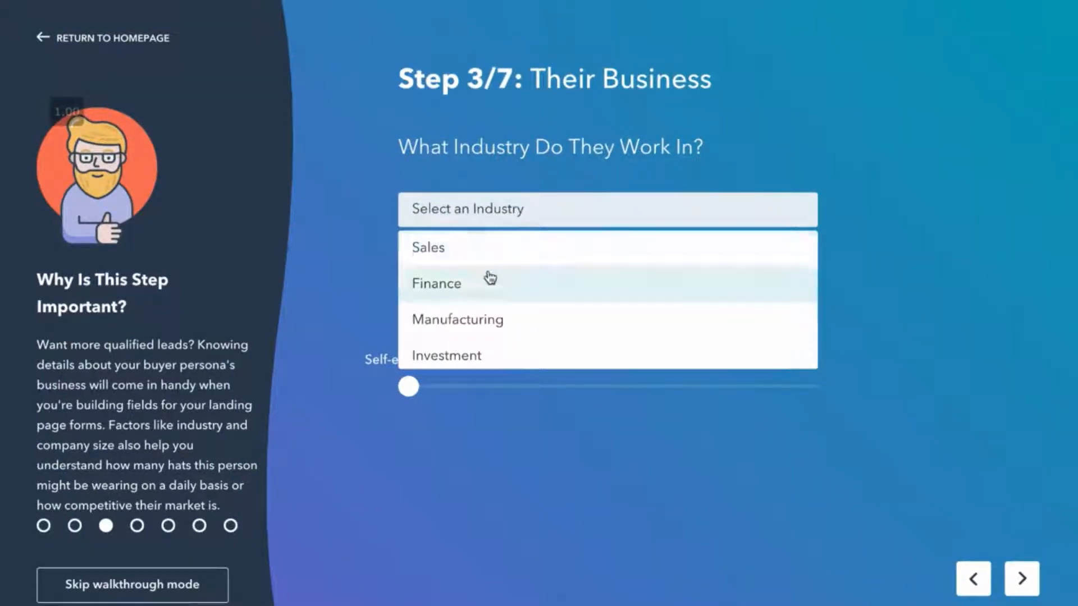
scroll(484, 284, down, 2)
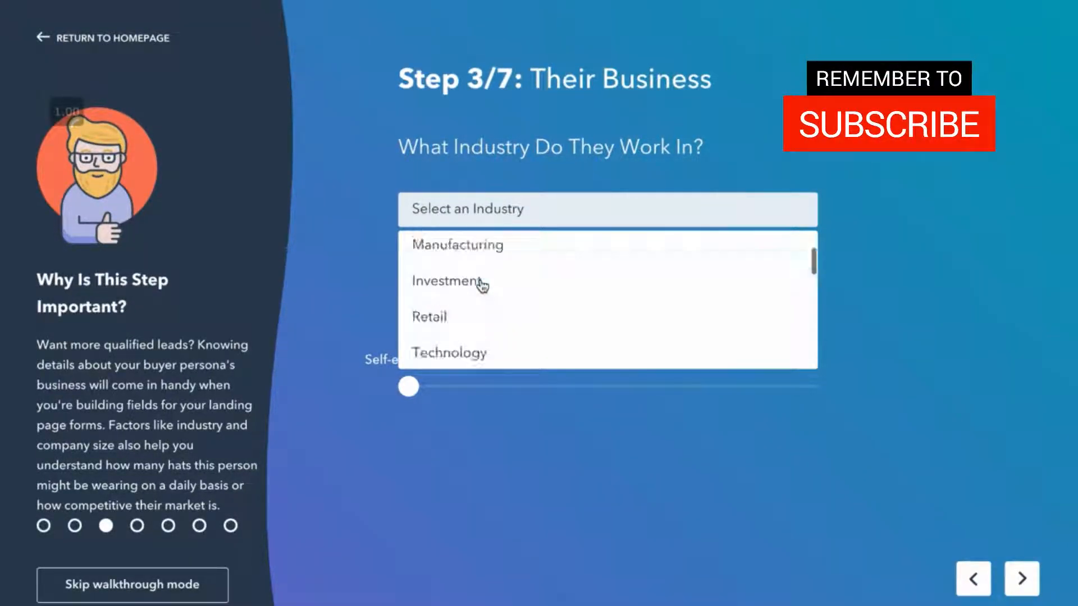
scroll(483, 286, down, 3)
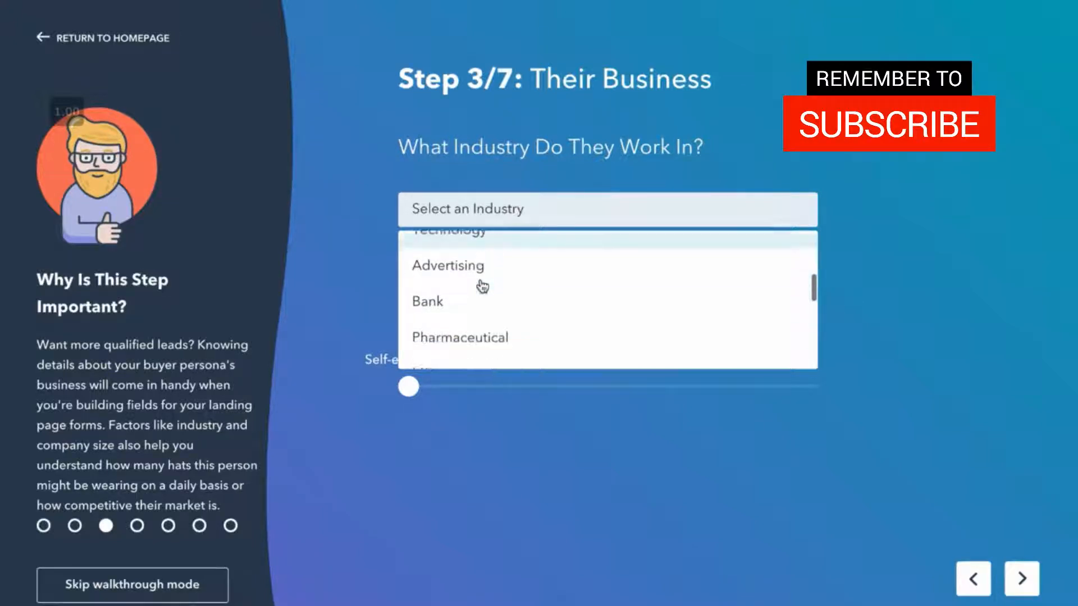
scroll(482, 286, down, 4)
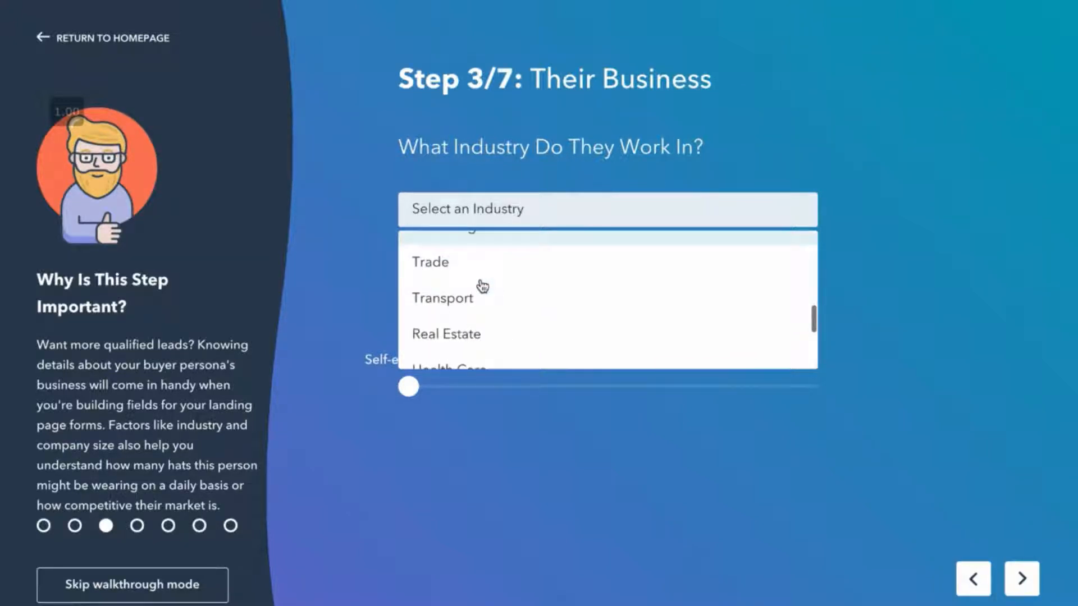
scroll(483, 286, down, 4)
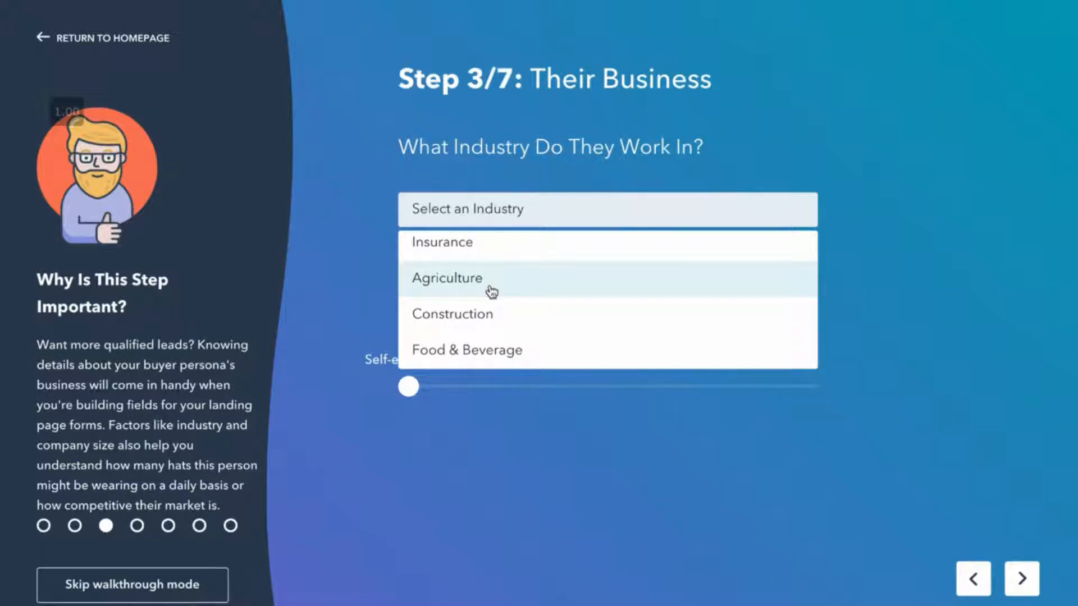
click(476, 352)
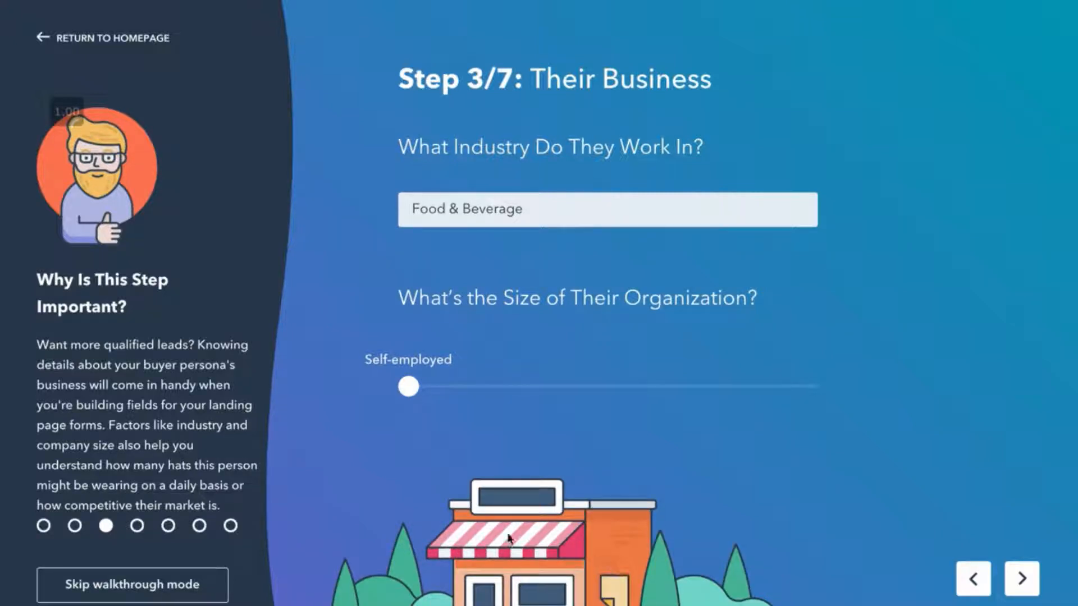
- Set the persona's industry to Agriculture and the size of their organization to 1-10 employees
click(419, 209)
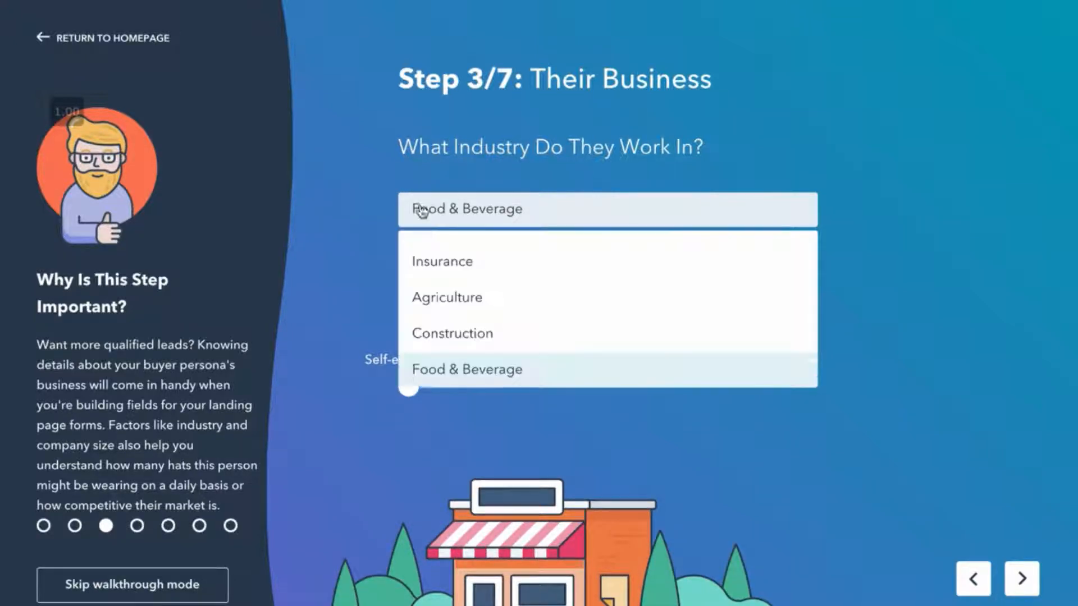
click(449, 299)
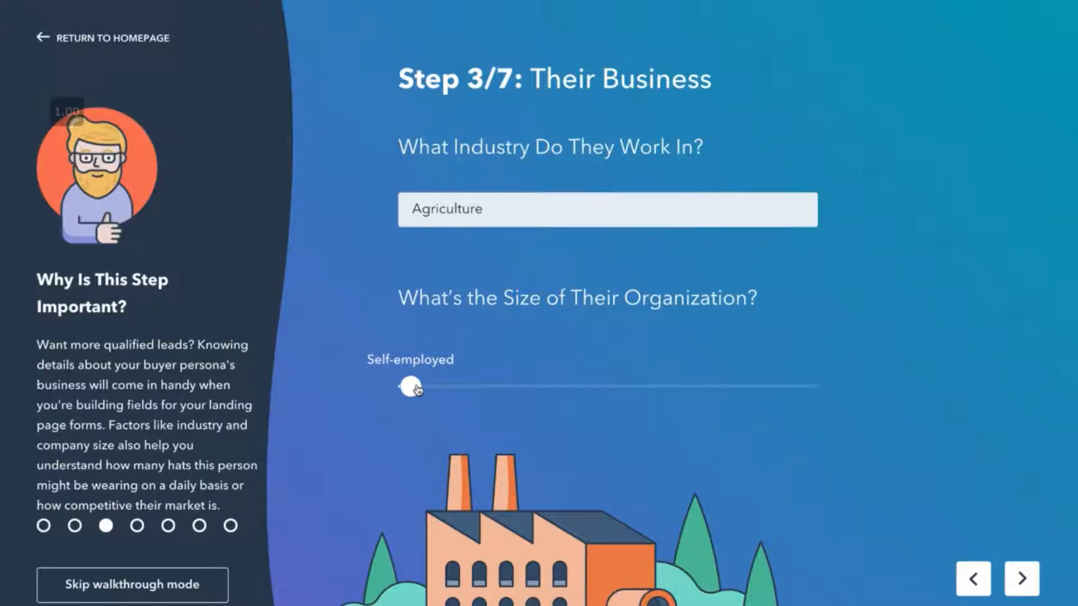
drag(416, 388, 458, 389)
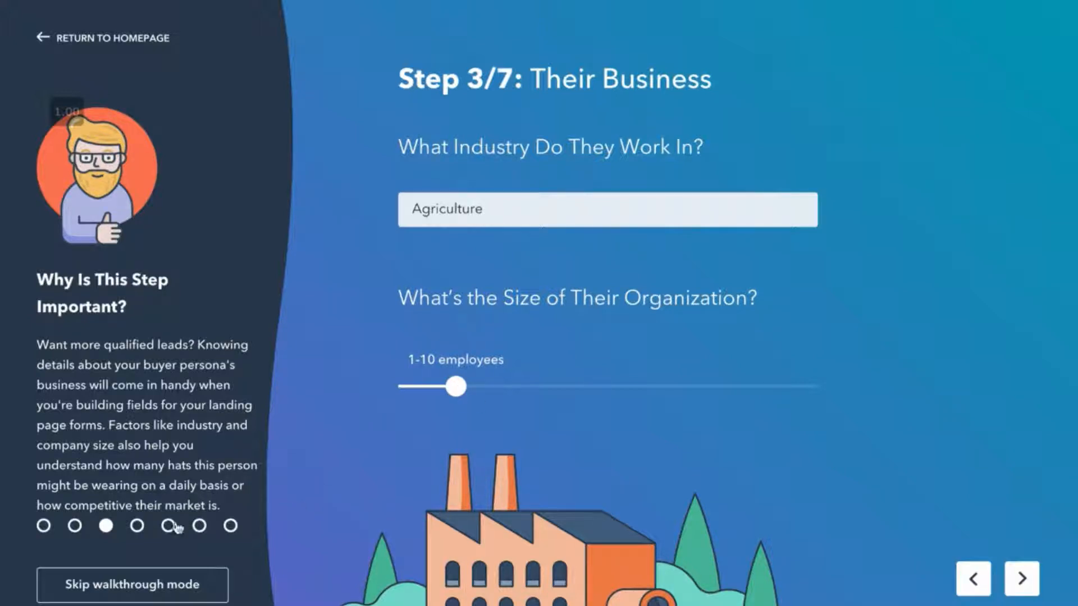
- Enter job title "Farm Management Specialist", measured "By the amount of milk and crops created yearly", reporting to "Their wife, mother nature, and God himself"
click(136, 528)
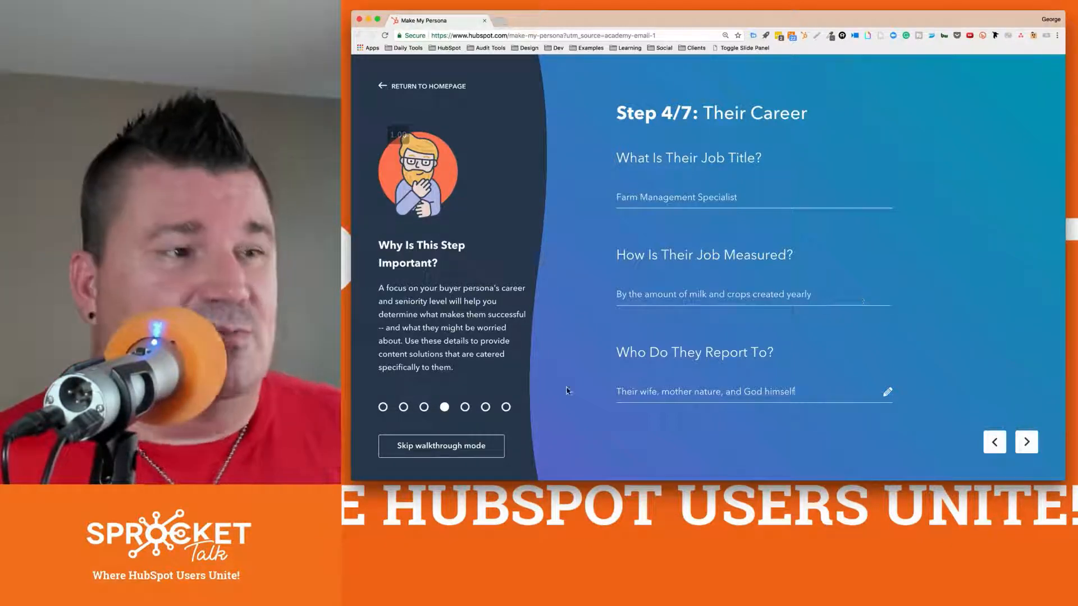
click(465, 406)
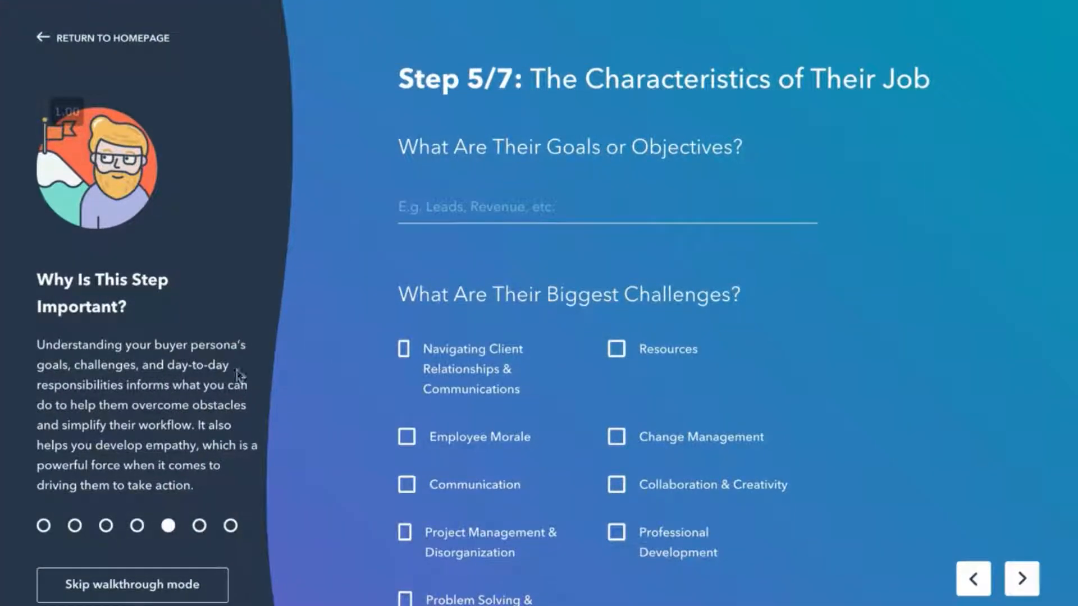
- Enter "To get as much milk as possible and to be profitable" as the persona's goals, and review the listed challenge options
click(417, 200)
text(To get as much milk as possible and to be profitable)
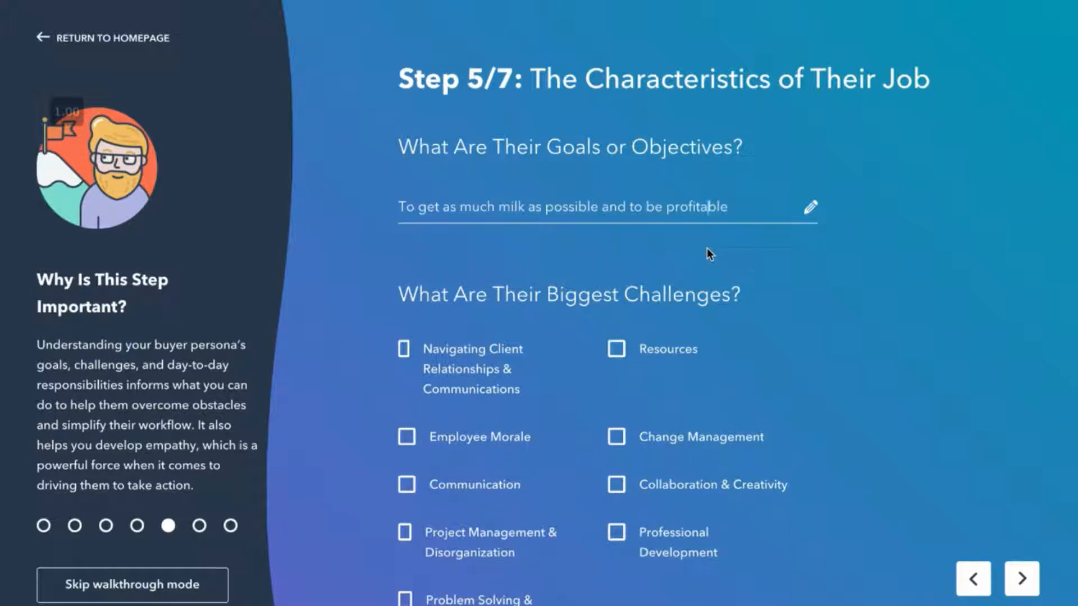
scroll(723, 257, down, 2)
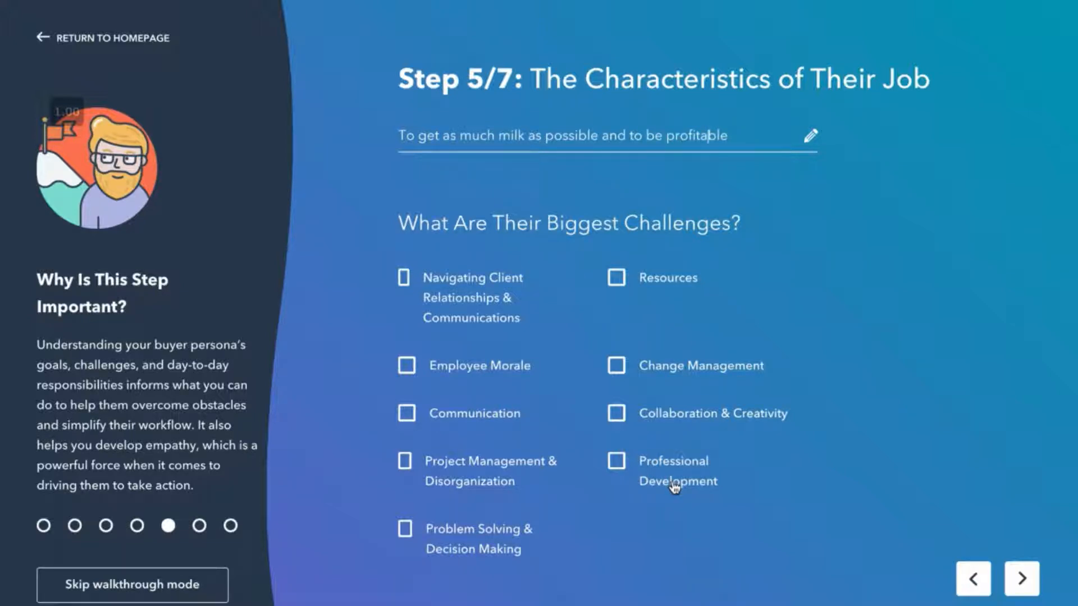
scroll(674, 486, down, 4)
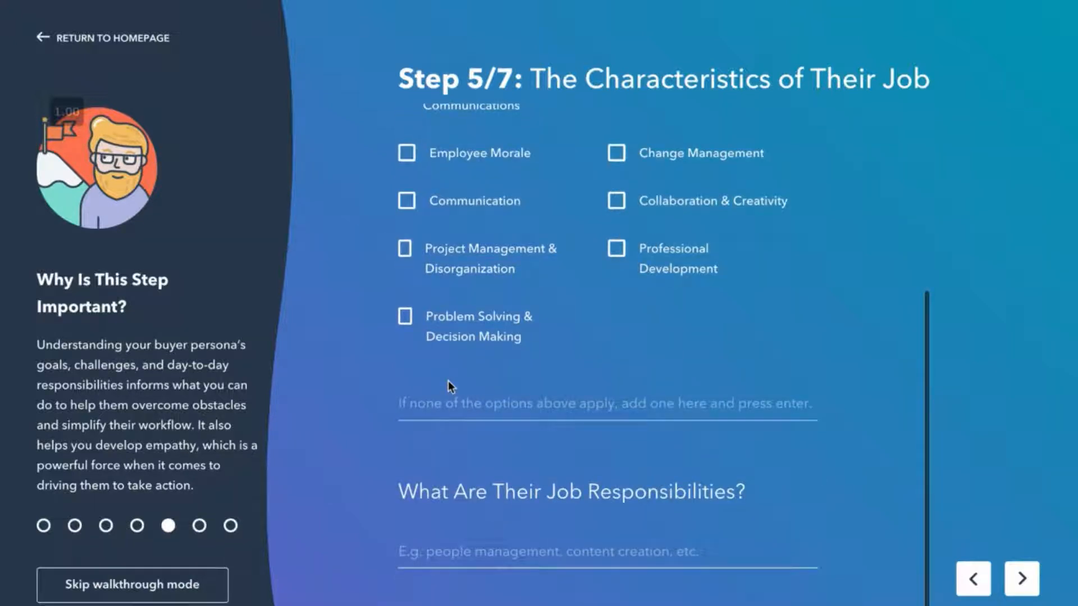